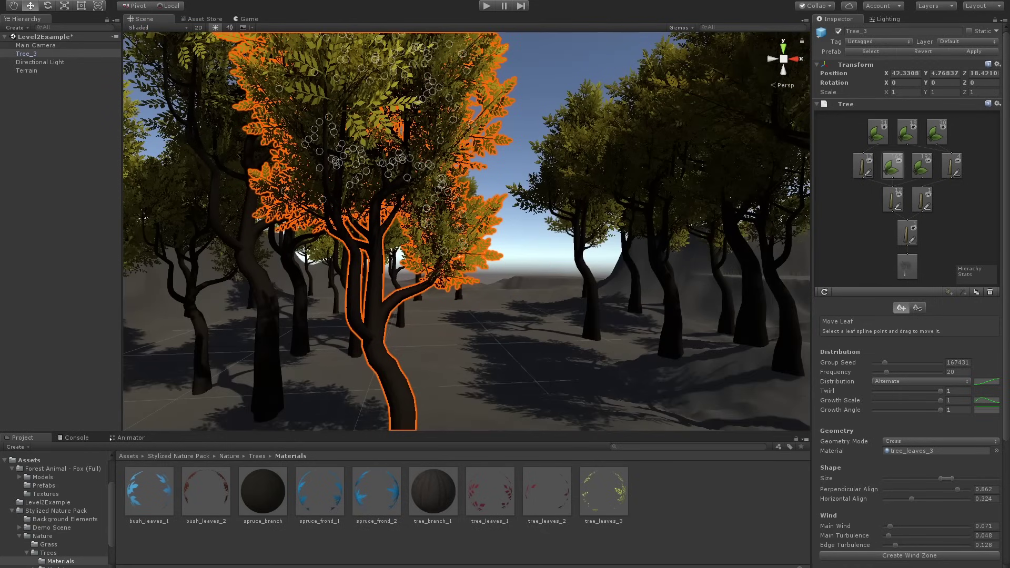
Set Tree_3's alpha cutoff to 0.242, shadow strength to 0.45 and ground offset to 0.5, disable ambient occlusion, and delete the tree from the scene.
click(907, 266)
click(936, 410)
drag(894, 428, 905, 429)
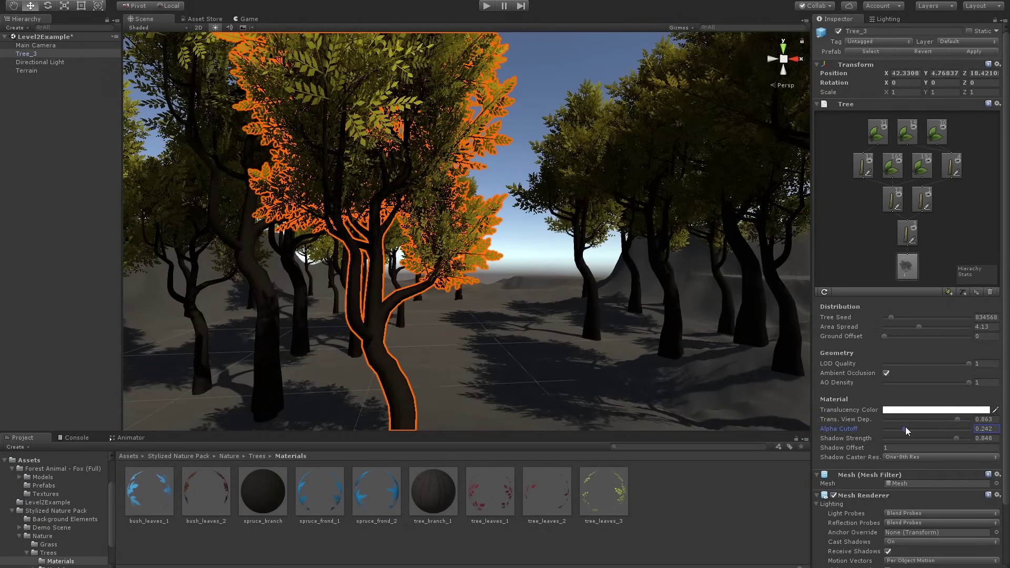
click(922, 439)
click(886, 373)
click(889, 336)
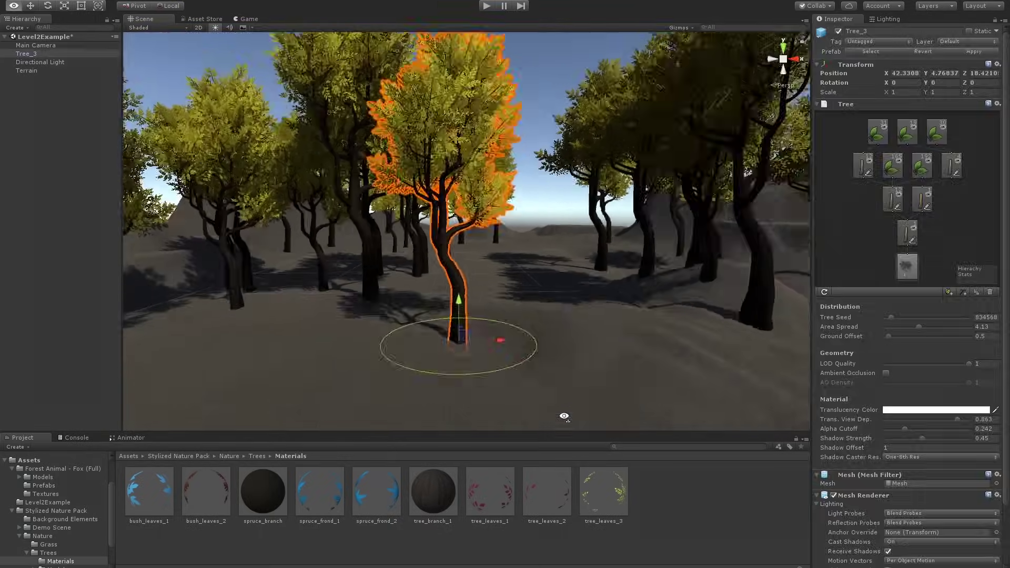
key(Delete)
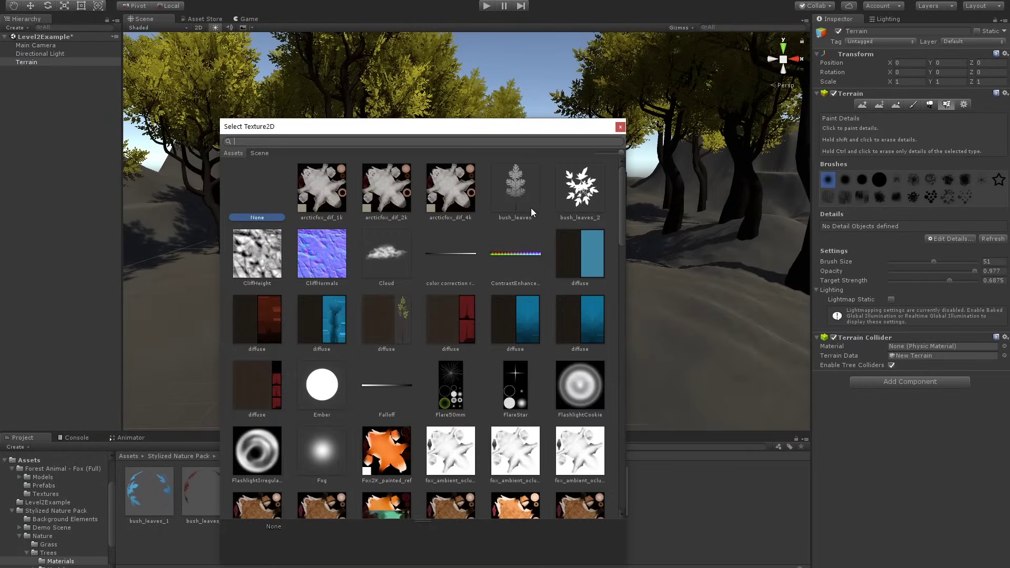
Add a terrain grass detail using the grass_4 texture, with an adjusted grass colour and Billboard disabled.
scroll(531, 207, down, 5)
click(588, 253)
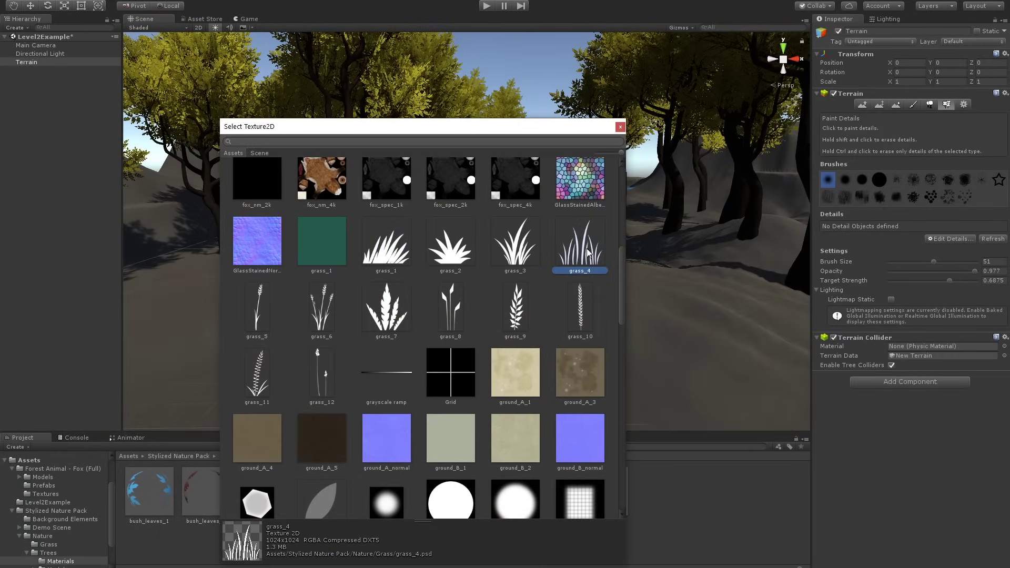
double_click(591, 255)
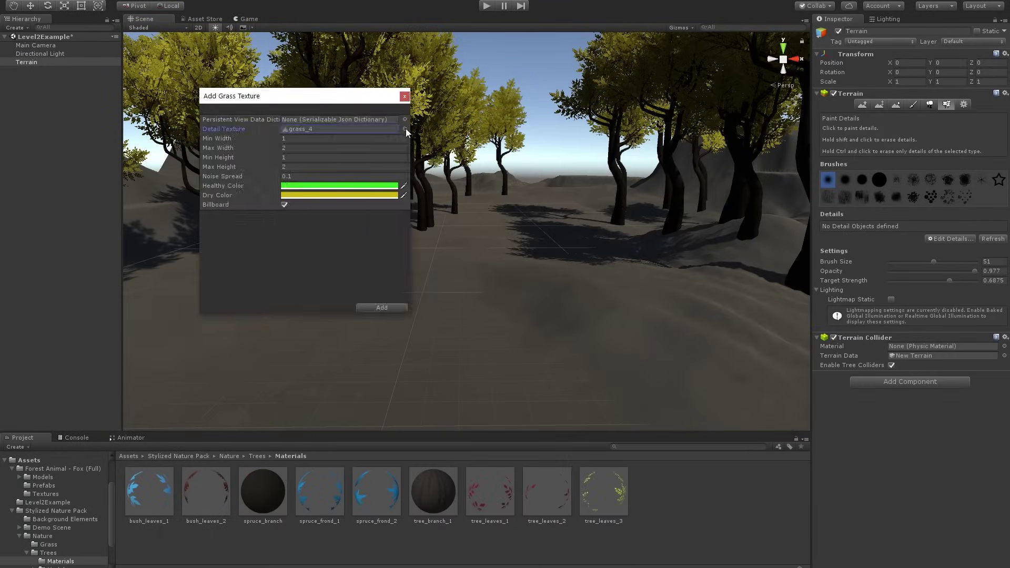
click(395, 190)
drag(673, 188, 689, 199)
click(697, 220)
click(285, 205)
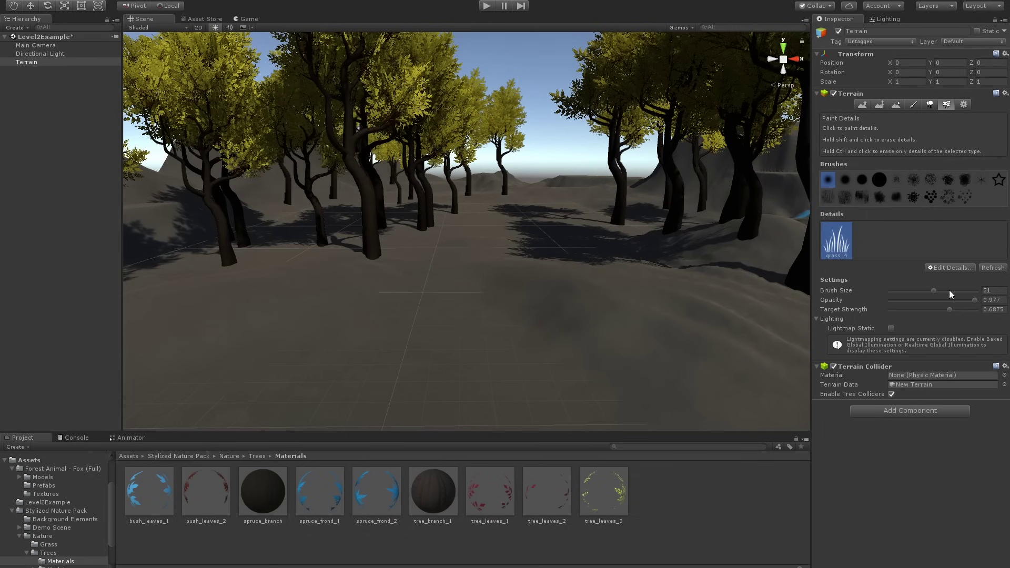
Paint grass_4 across the forest clearing with brush size 100, opacity 0.104 and target strength 0.0625.
mouse_move(221, 368)
mouse_down()
mouse_move(612, 345)
mouse_move(236, 263)
mouse_move(532, 222)
mouse_up()
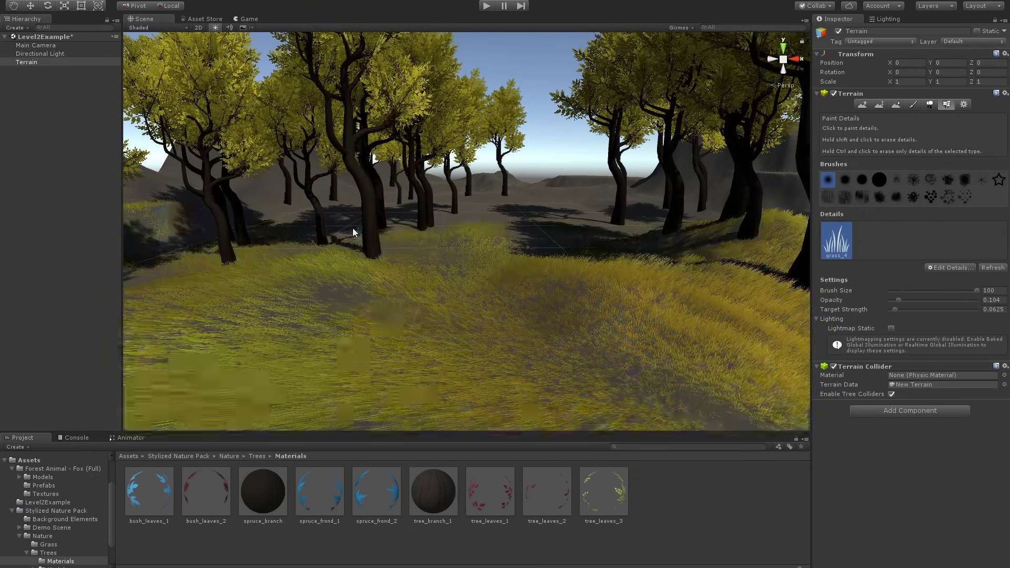
mouse_move(354, 232)
right_down()
mouse_move(552, 106)
mouse_move(770, 120)
mouse_move(789, 158)
right_up()
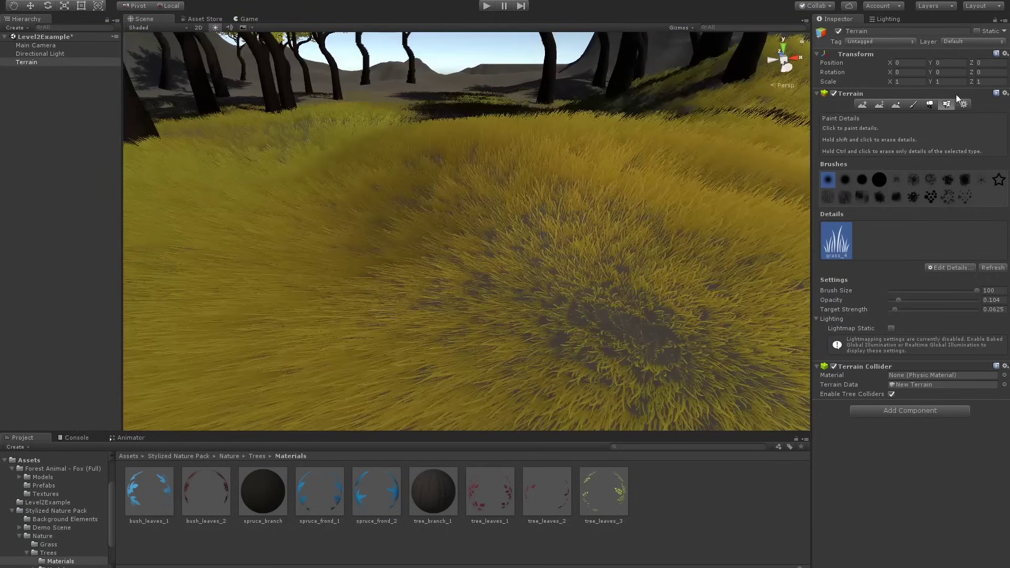
Set the terrain's grass wind speed to 0.14, size to 0.089 and bending to 0.171.
click(964, 105)
drag(904, 363, 892, 362)
click(900, 371)
click(897, 352)
click(894, 361)
scroll(291, 282, down, 5)
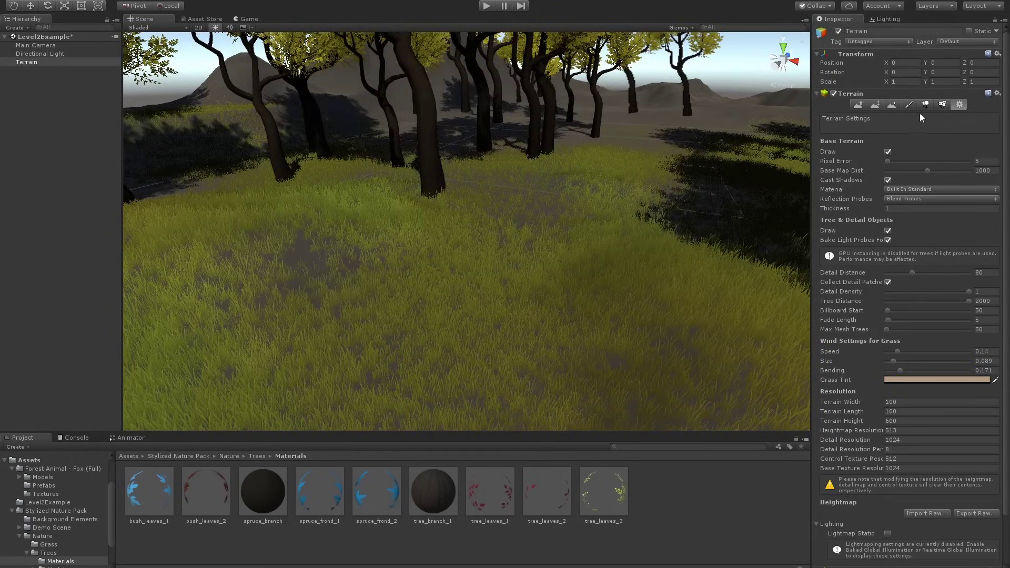
Set the detail brush's opacity to 0.315 and target strength to 0.3125 and paint denser grass over the clearing.
click(943, 104)
click(917, 300)
click(917, 310)
right_drag(713, 246, 717, 208)
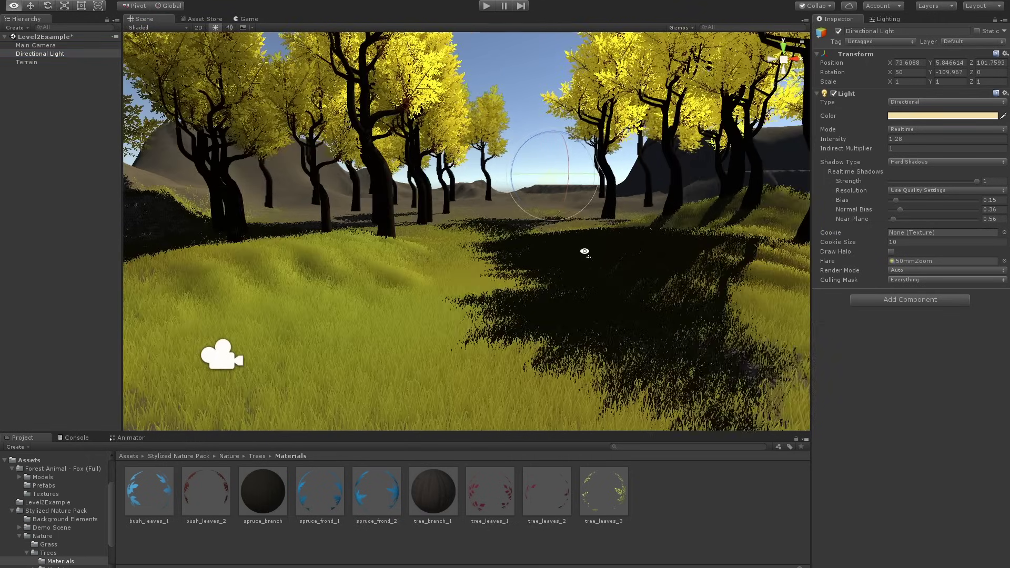
Rotate the directional light freehand to about X 39, Y -151, Z -27.
drag(584, 251, 563, 230)
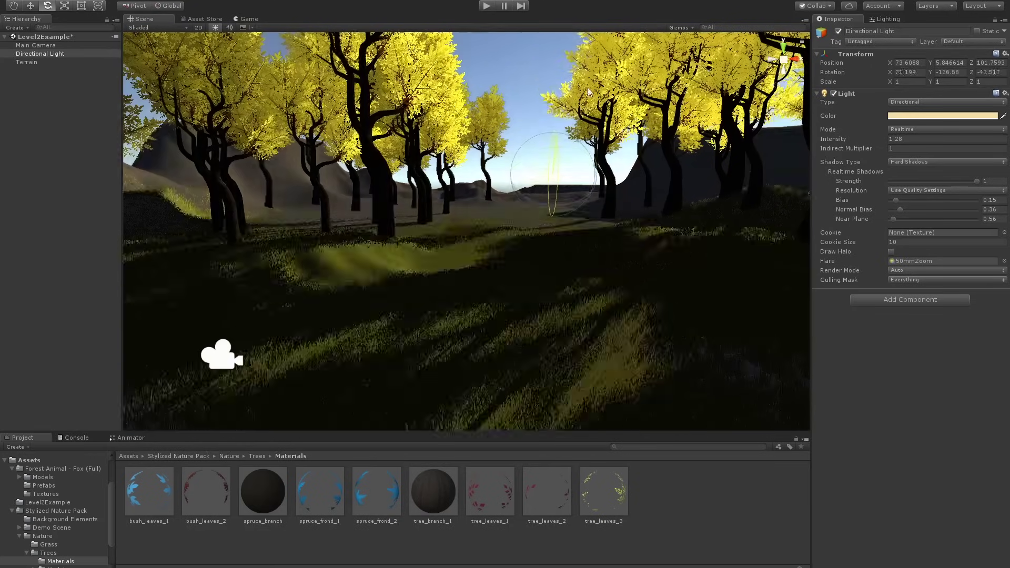
drag(531, 174, 364, 208)
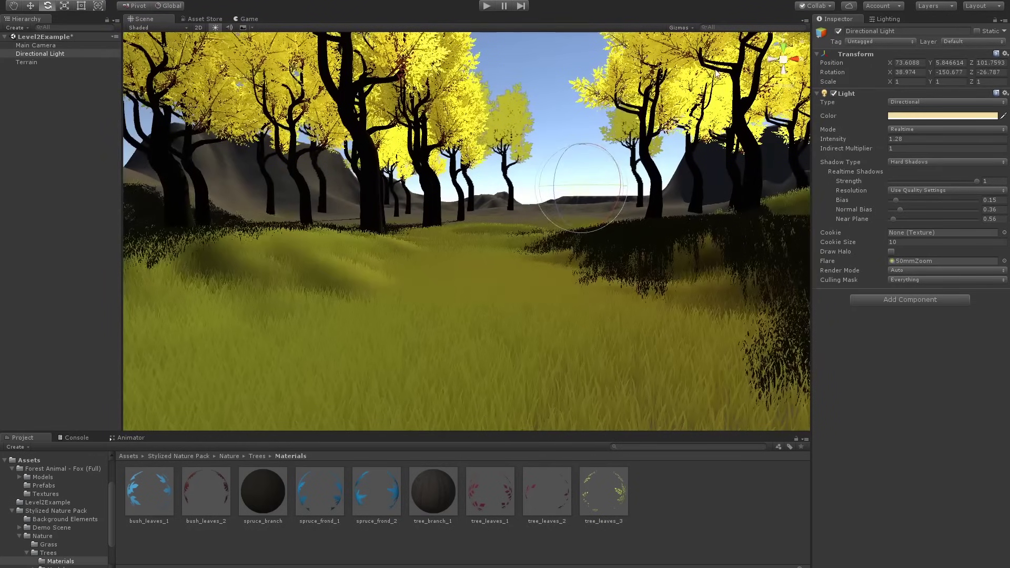
Set the terrain's tree Billboard Start distance to 227.
click(27, 62)
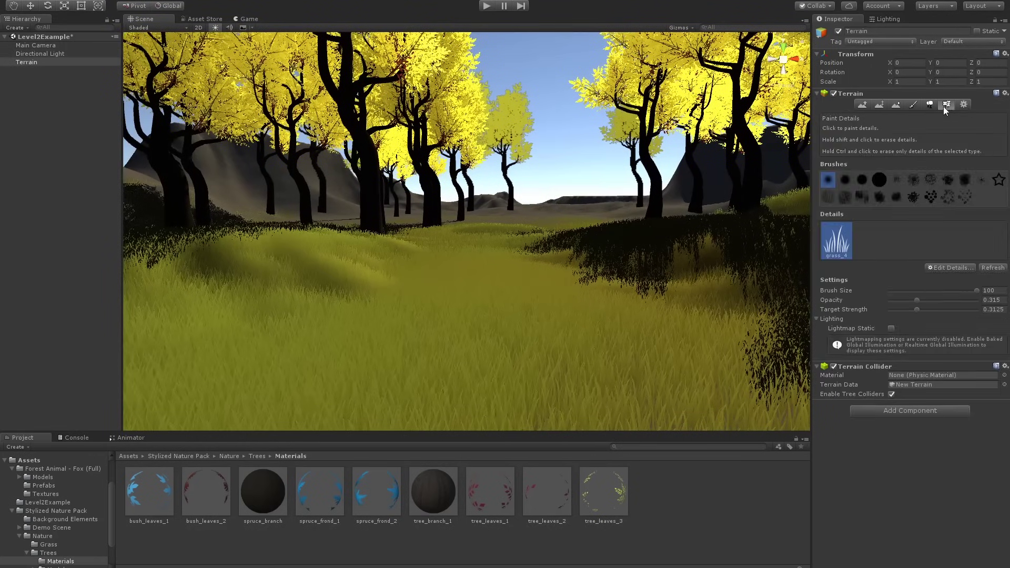
click(960, 104)
drag(888, 312, 895, 312)
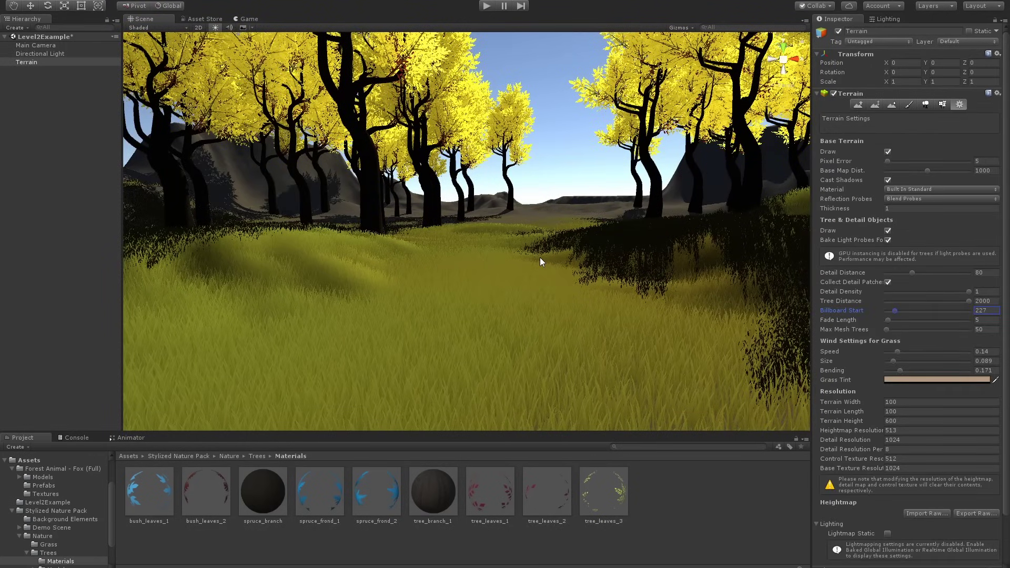
Play the scene, set the directional light's X rotation to 14, and refine its rotation to X 20.8, Y -157.4.
click(487, 5)
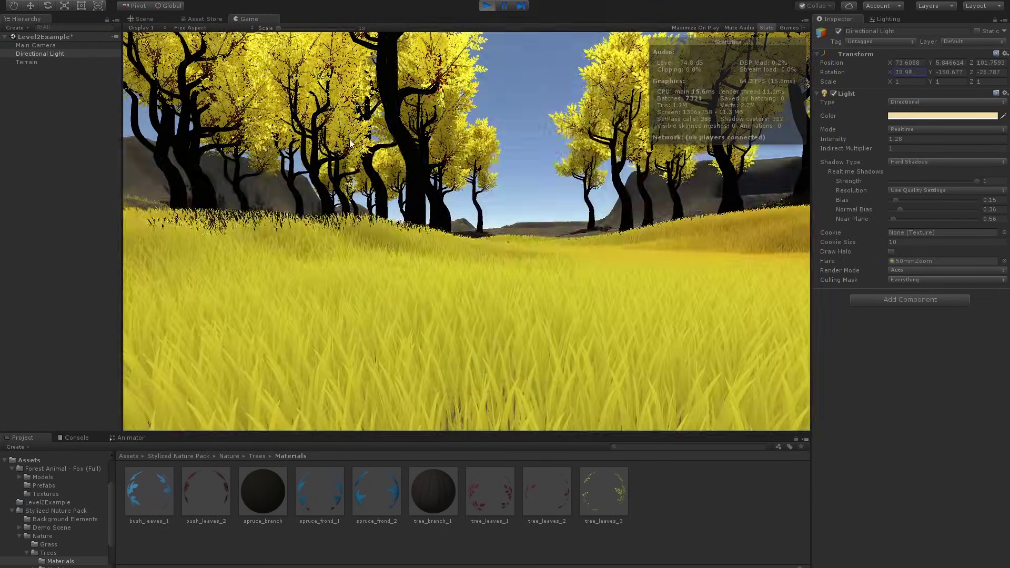
text(14)
key(Tab)
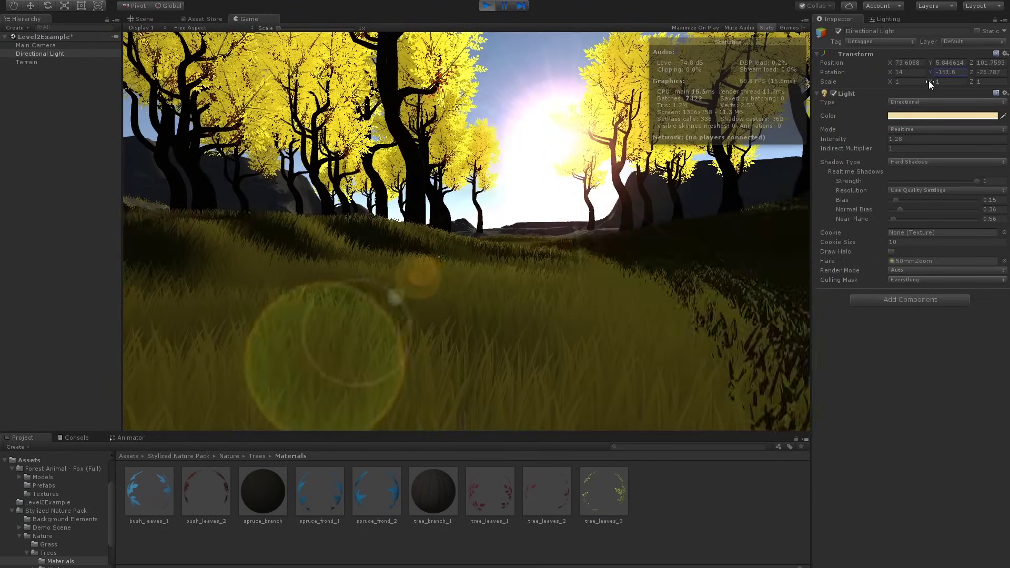
mouse_move(930, 72)
mouse_down()
mouse_move(887, 75)
mouse_move(915, 72)
mouse_up()
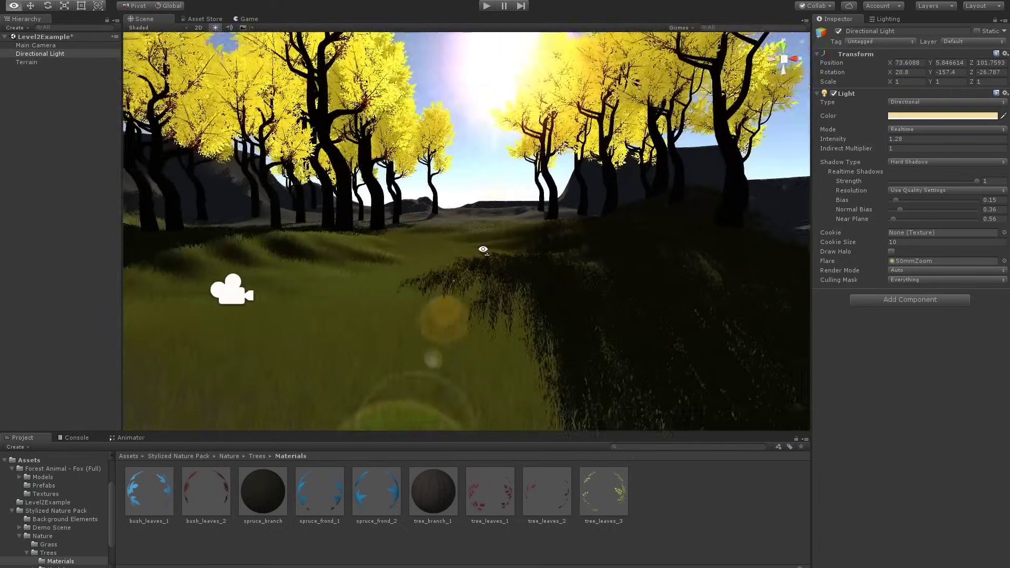
Try a different environment lighting source in the scene's lighting settings.
alt+drag(483, 249, 605, 252)
click(888, 19)
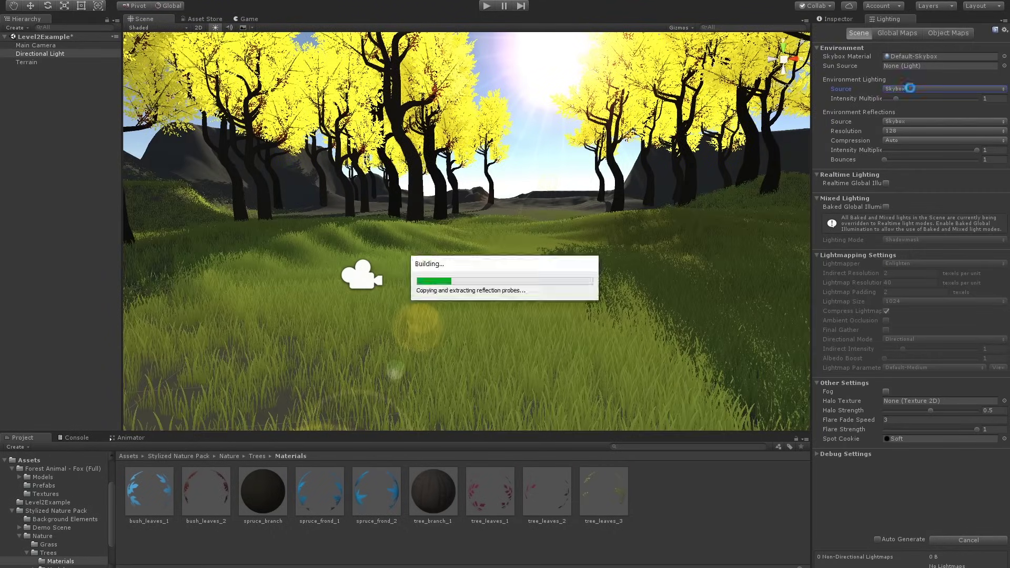
click(910, 88)
click(906, 108)
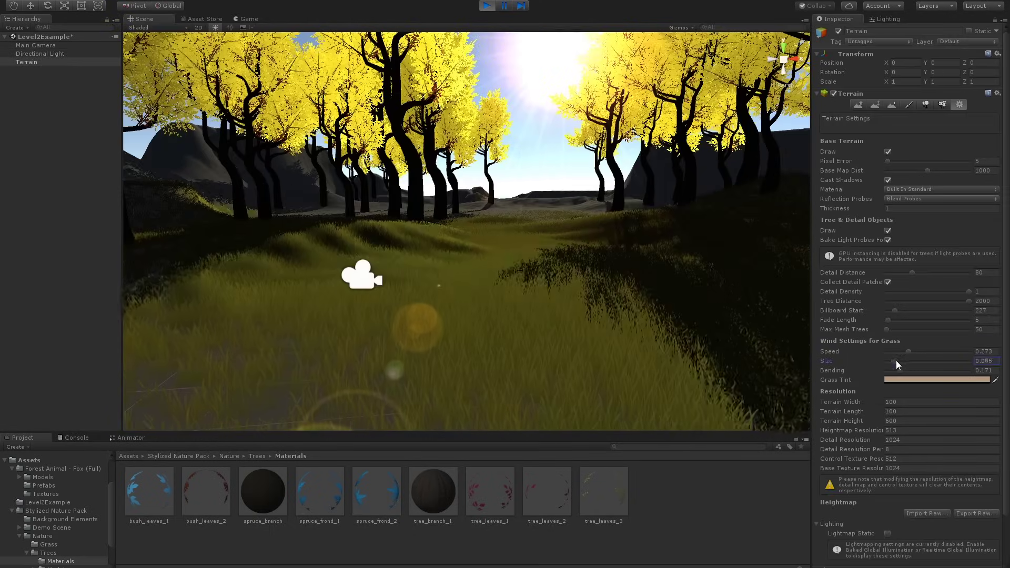
Set the terrain's grass wind size to 0.266 and bending to 0.228, and stop the running game.
drag(895, 361, 905, 370)
click(488, 8)
click(488, 8)
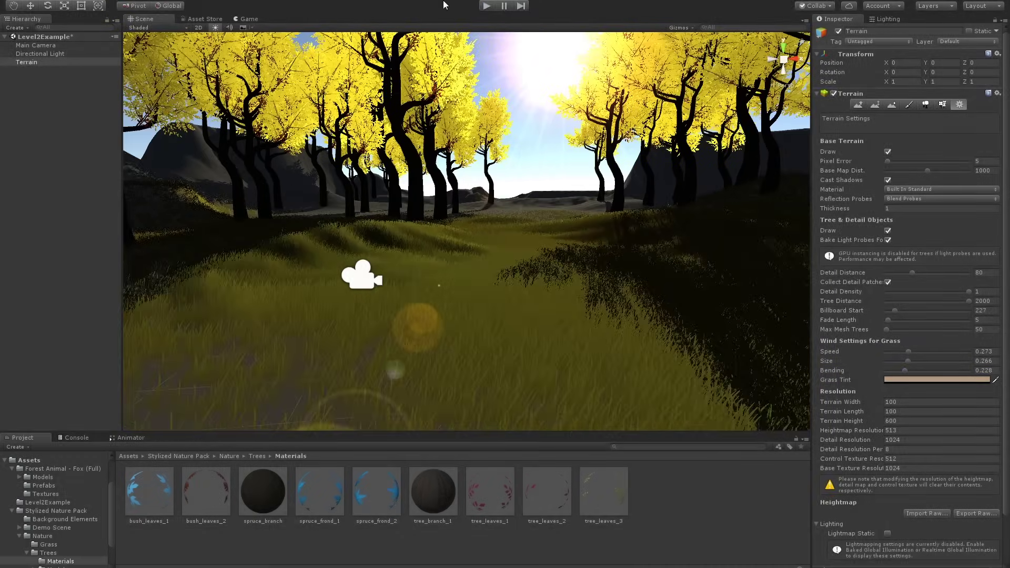
Import the Fantasy Skybox FREE package from the Asset Store into the project.
click(203, 18)
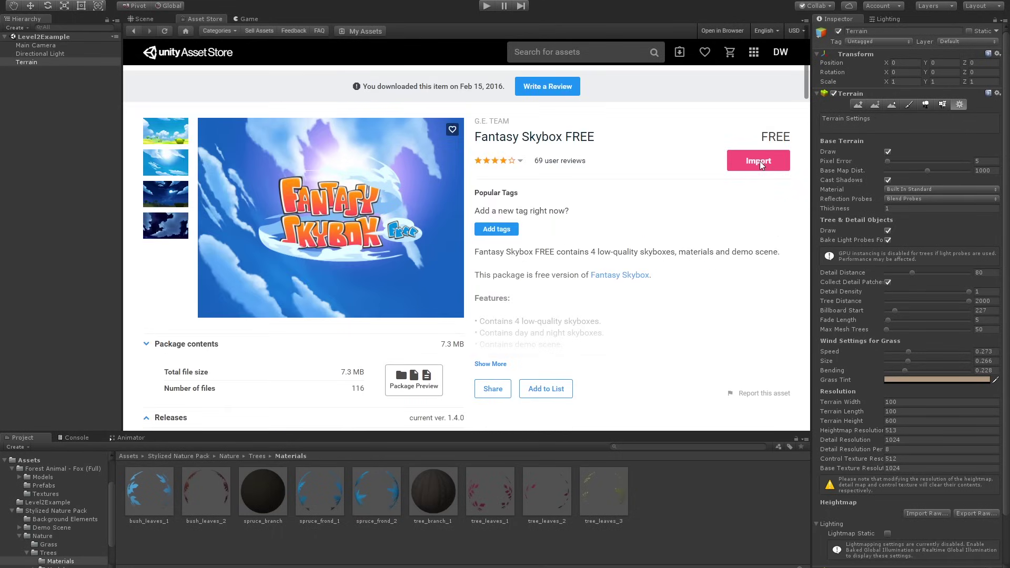
click(761, 165)
click(661, 432)
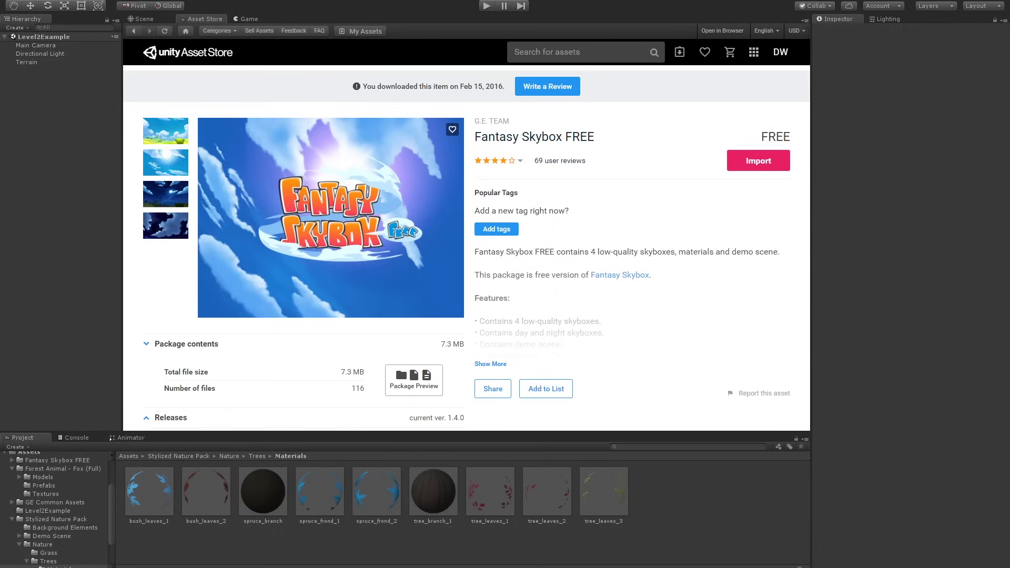
Apply the Sunny 01B material from Fantasy Skybox FREE as the scene's skybox.
click(140, 18)
click(57, 460)
double_click(206, 489)
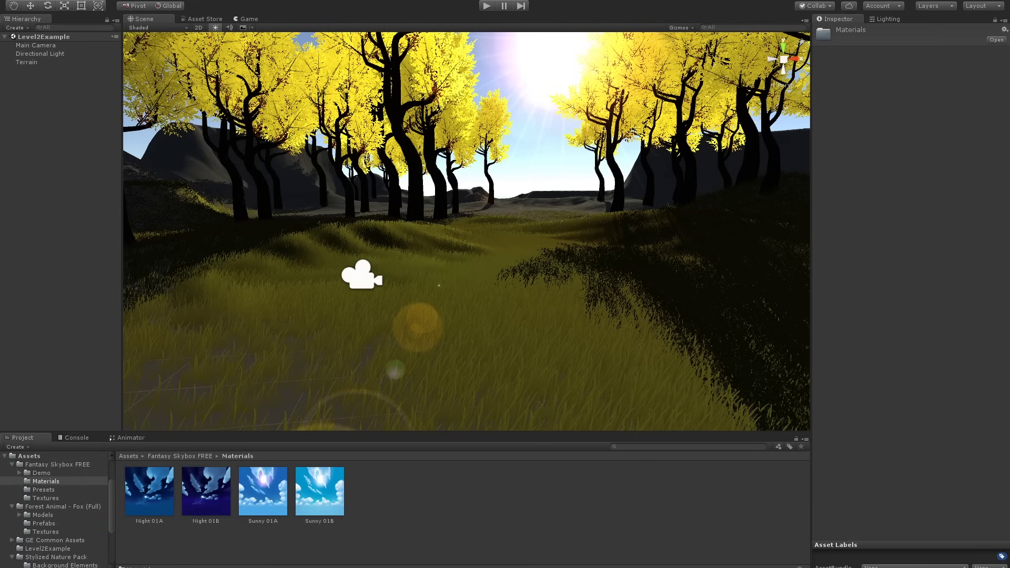
click(888, 18)
drag(320, 490, 463, 211)
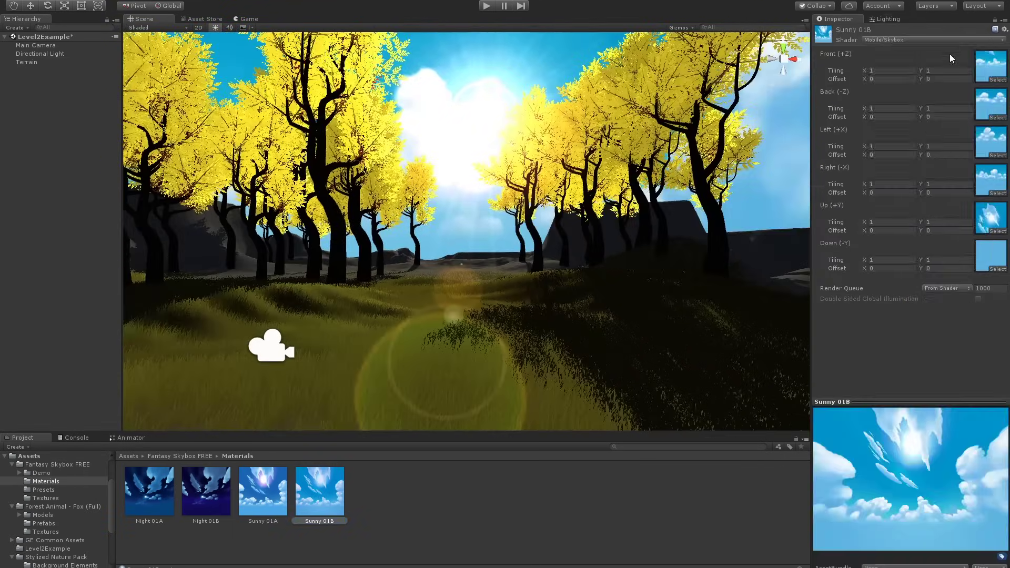
Configure the Sunny 01B material with the Skybox/6 Sided shader, exposure 0.84, rotation 331 and a yellow-orange tint colour.
drag(899, 63, 898, 62)
drag(890, 73, 965, 84)
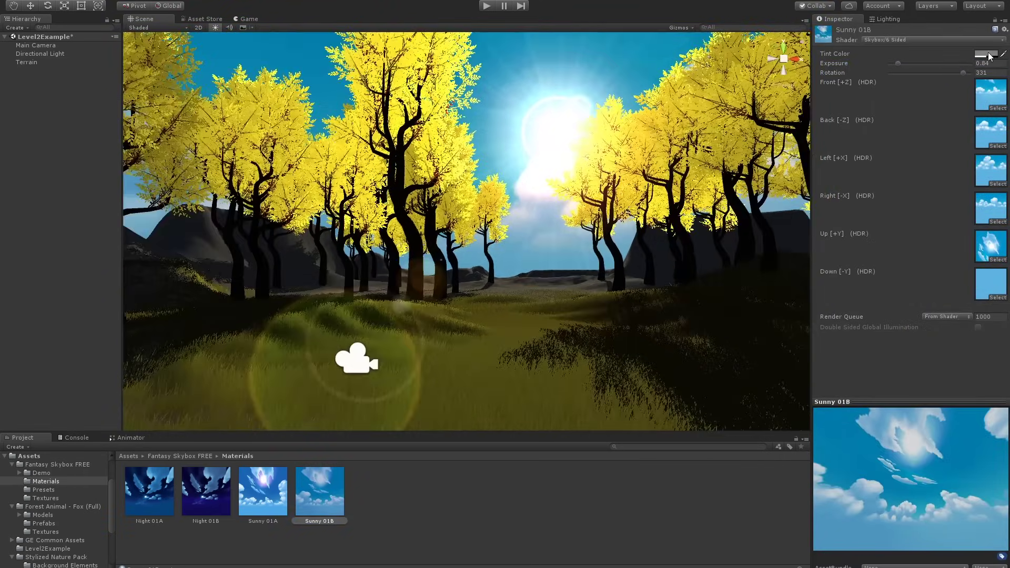
click(985, 54)
drag(699, 200, 685, 182)
click(742, 133)
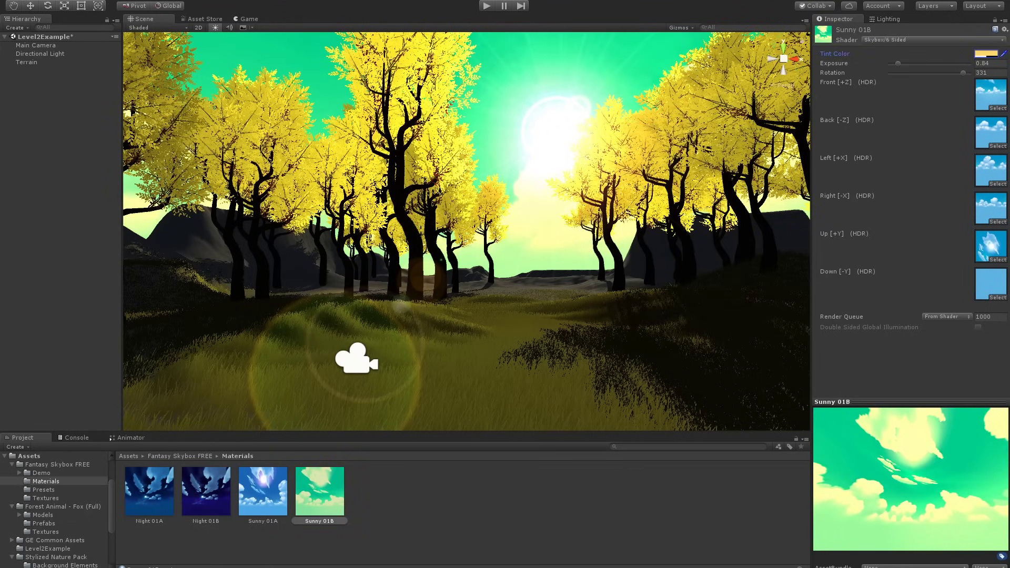
Set the environment lighting source to Color and choose a yellowish ambient colour.
click(888, 19)
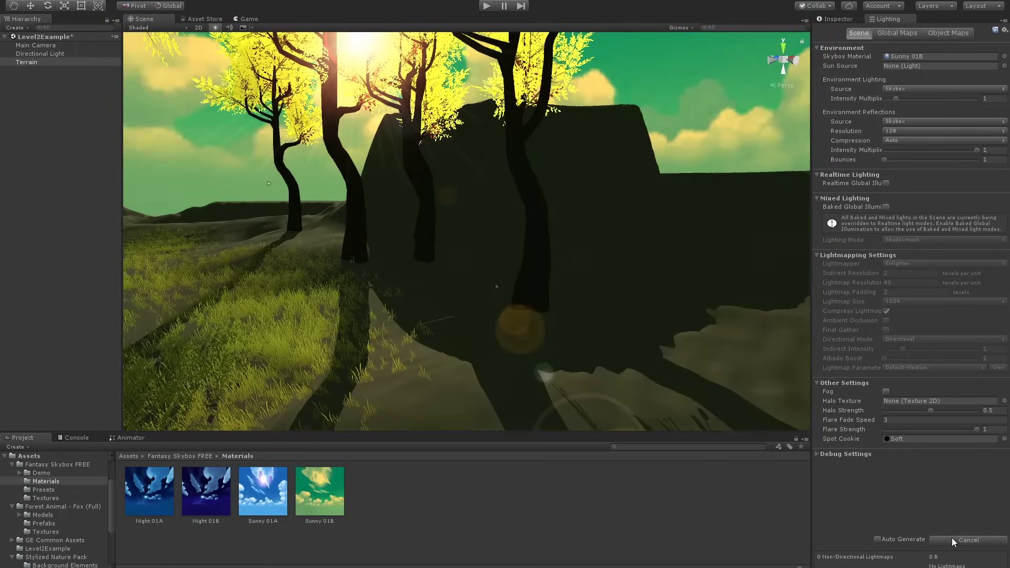
click(945, 89)
click(901, 124)
click(940, 98)
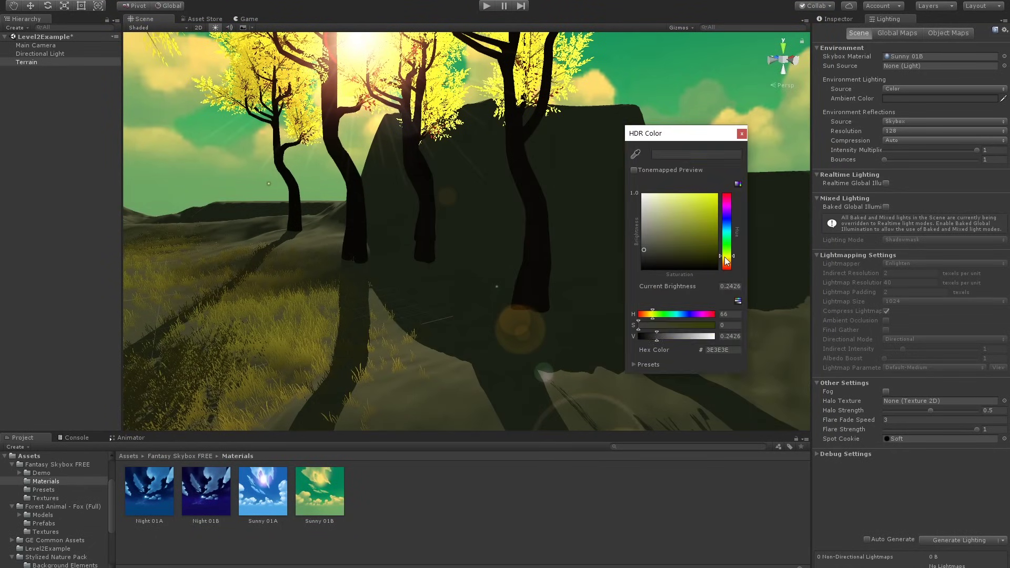
drag(724, 257, 699, 242)
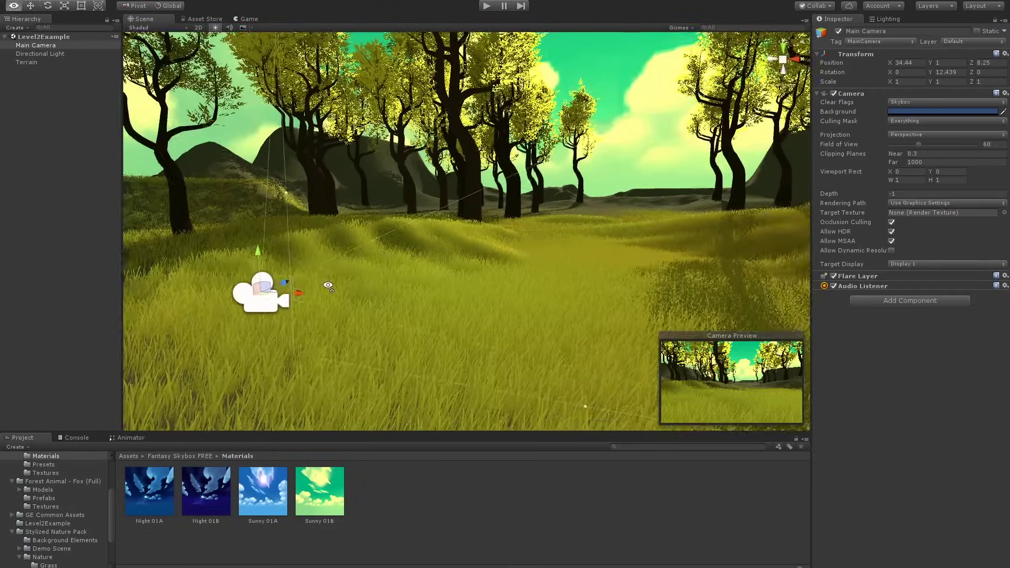
Place the Dust particle prefab from Stylized Nature Pack in the clearing at X 38.67, Y 0.73, Z 11.23.
key(f)
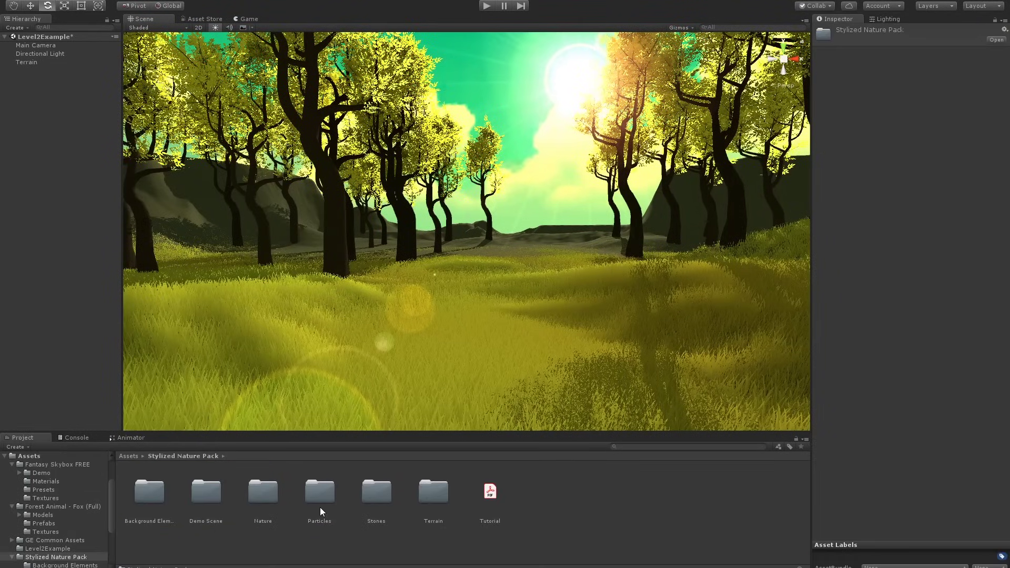
double_click(150, 492)
drag(152, 494, 397, 287)
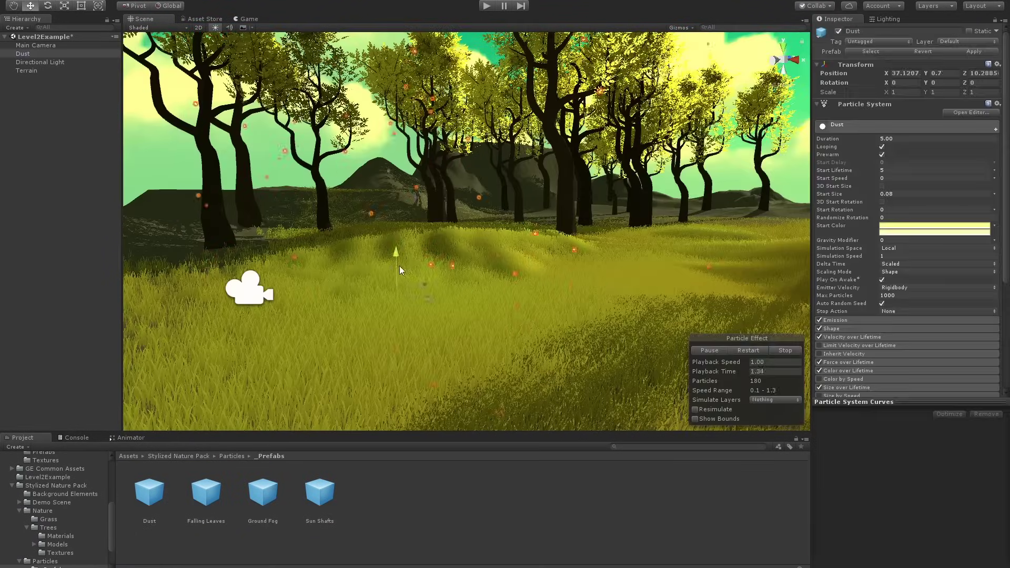
key(w)
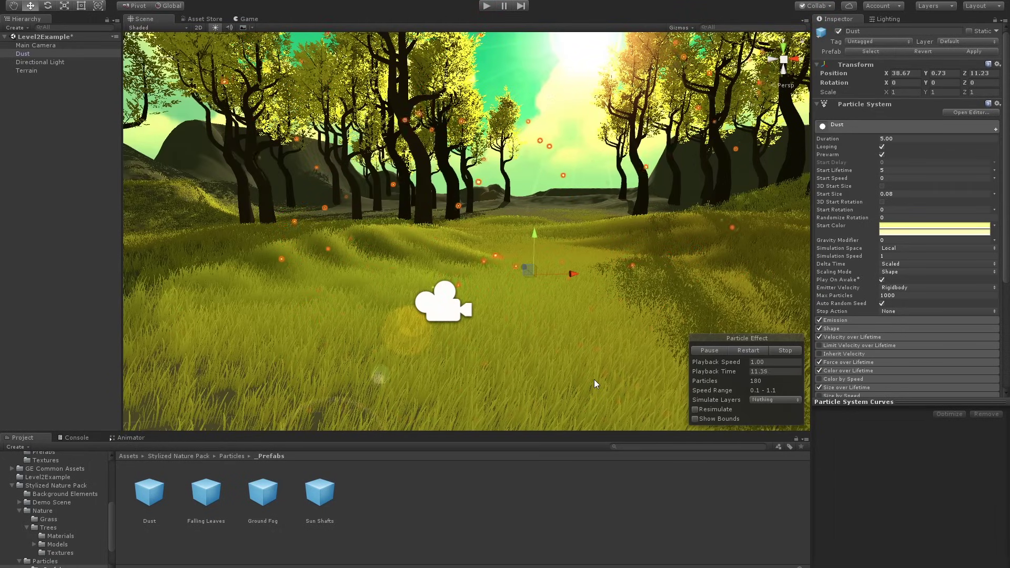
Place the Falling Leaves particle prefab among the trees and sample its material's tint colour from the tree foliage.
drag(207, 492, 508, 270)
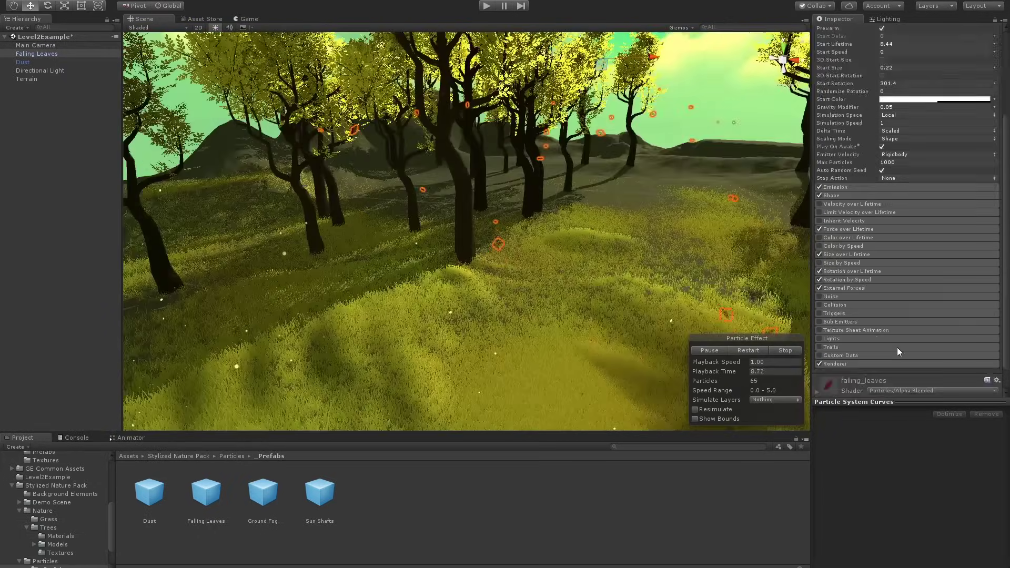
click(978, 281)
click(635, 154)
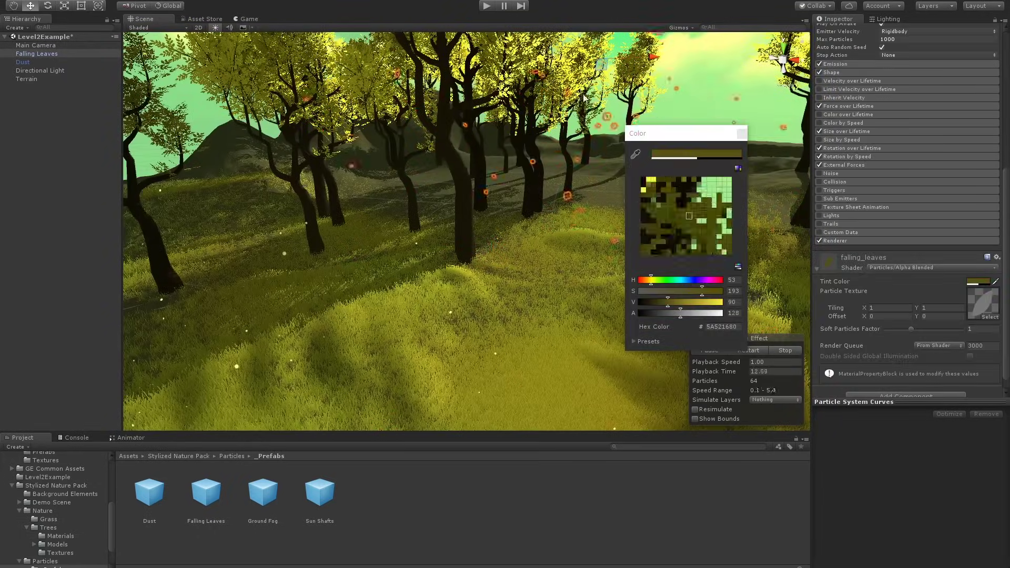
click(584, 97)
click(93, 304)
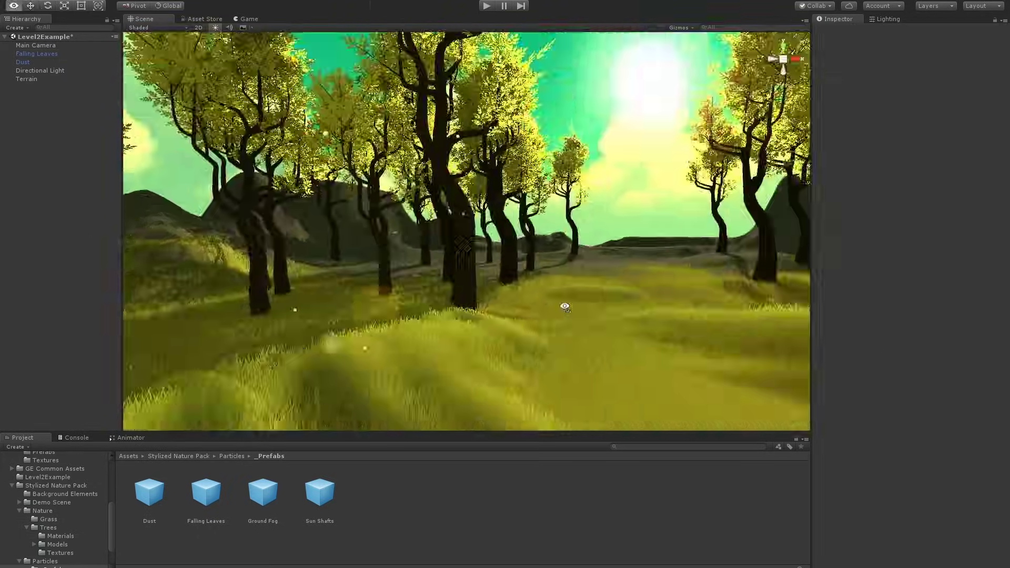
Place the Sun Shafts particle prefab in the grassy clearing between the trees at X 52.9, Y 0.149, Z 27.68.
drag(320, 492, 528, 268)
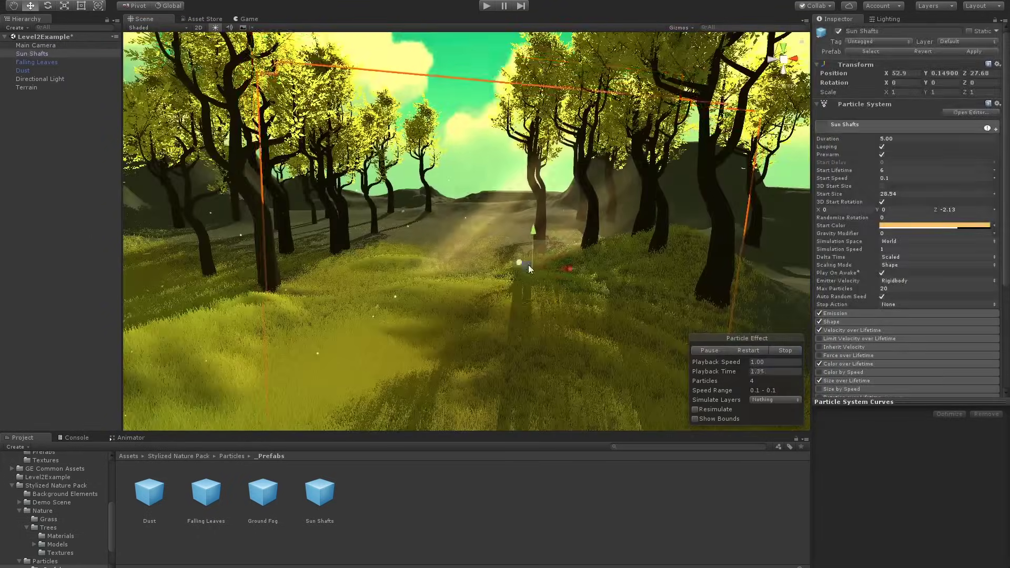
right_drag(528, 264, 534, 237)
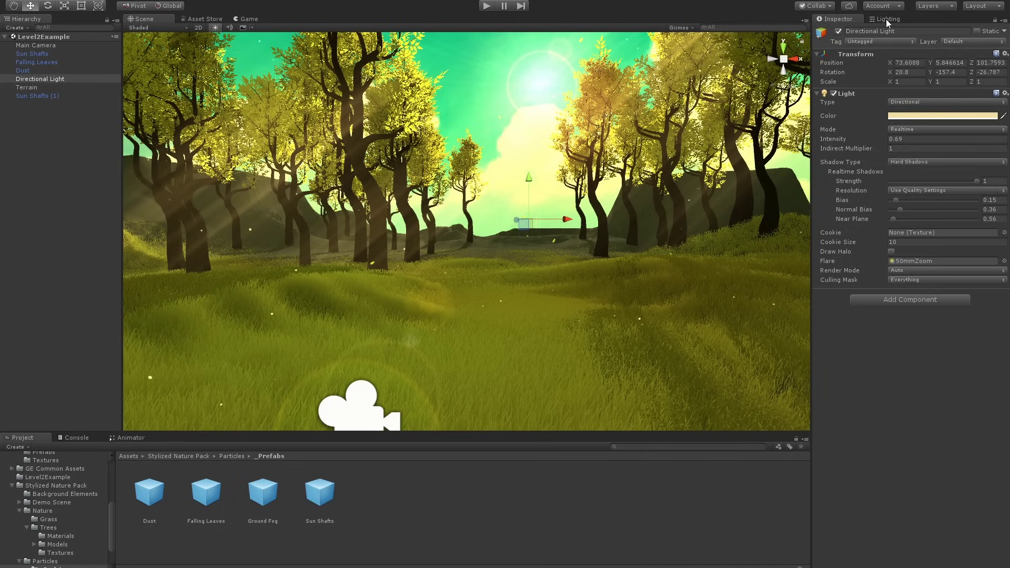
Enable fog in the scene's lighting settings with Exponential Squared mode, choose a light green fog colour and adjust the density.
click(888, 19)
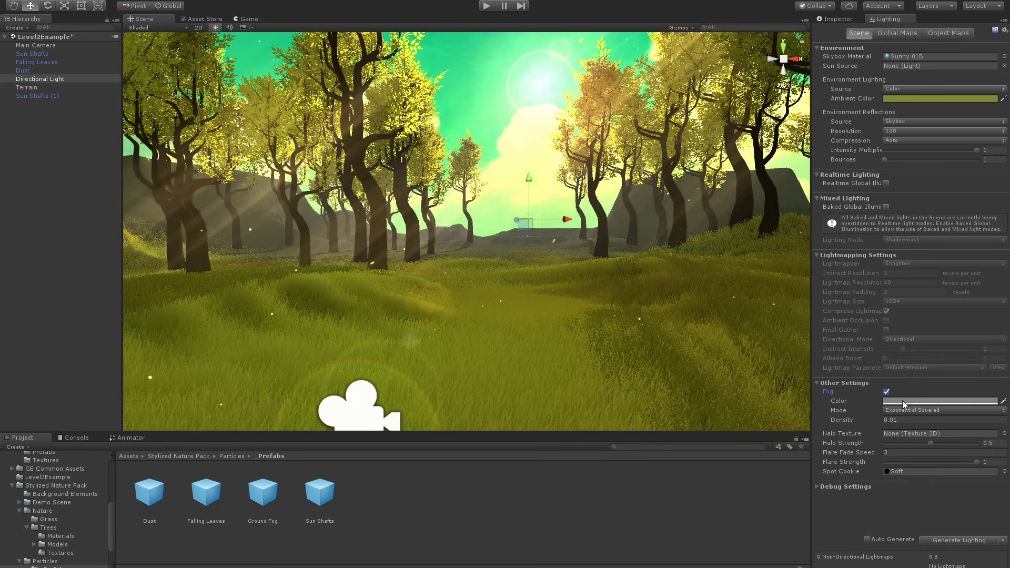
click(904, 401)
click(697, 194)
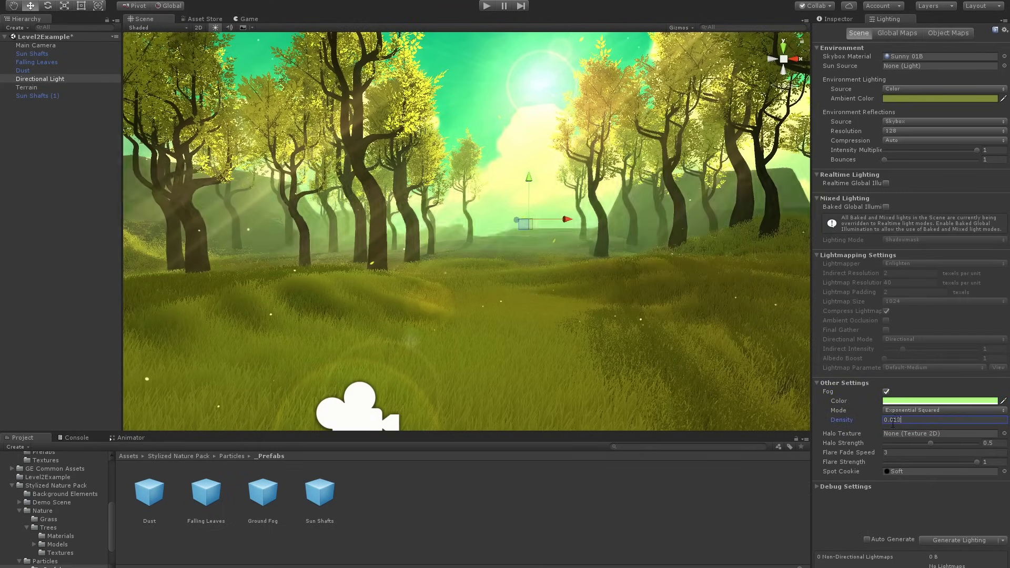
Add Vignette And Chromatic Aberration, Bloom Optimized and Sun Shafts effects to the Main Camera, adjusting the shafts' colour, blur size and blur iterations.
click(888, 317)
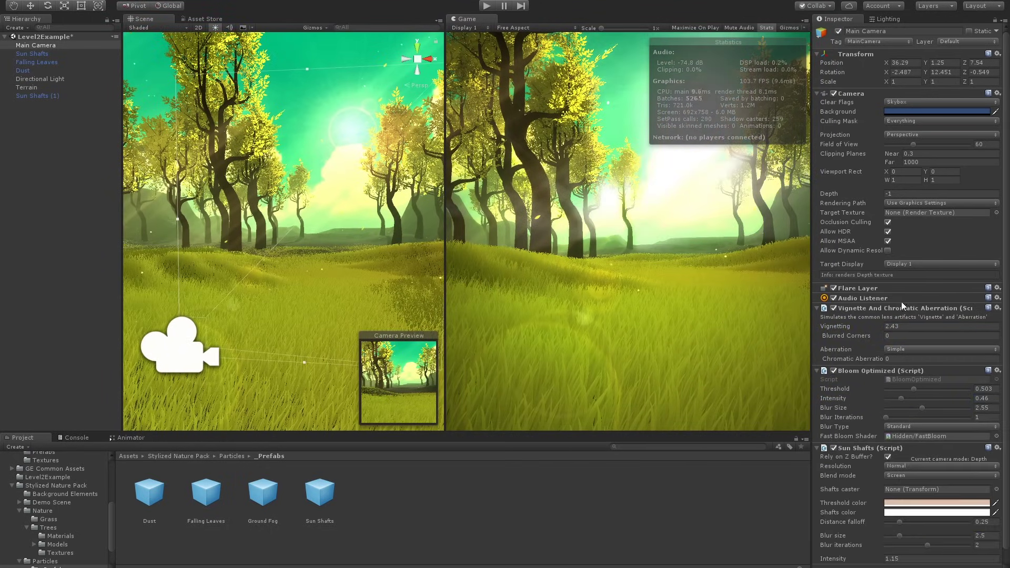
click(937, 513)
drag(899, 536, 893, 535)
click(933, 545)
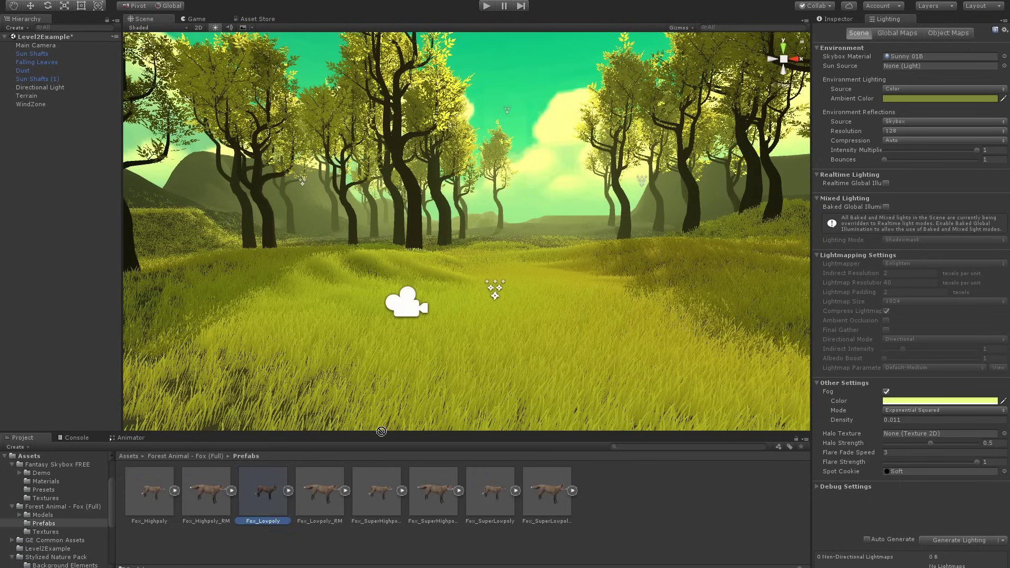
Place the Fox_Lowpoly prefab on the grass in the clearing and run the level in play mode.
drag(382, 432, 497, 303)
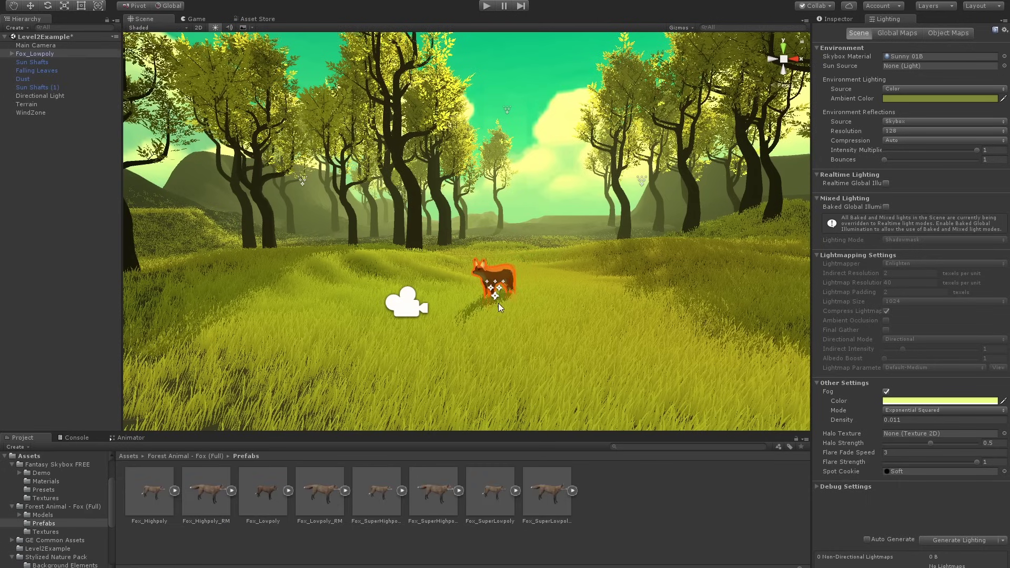
click(489, 7)
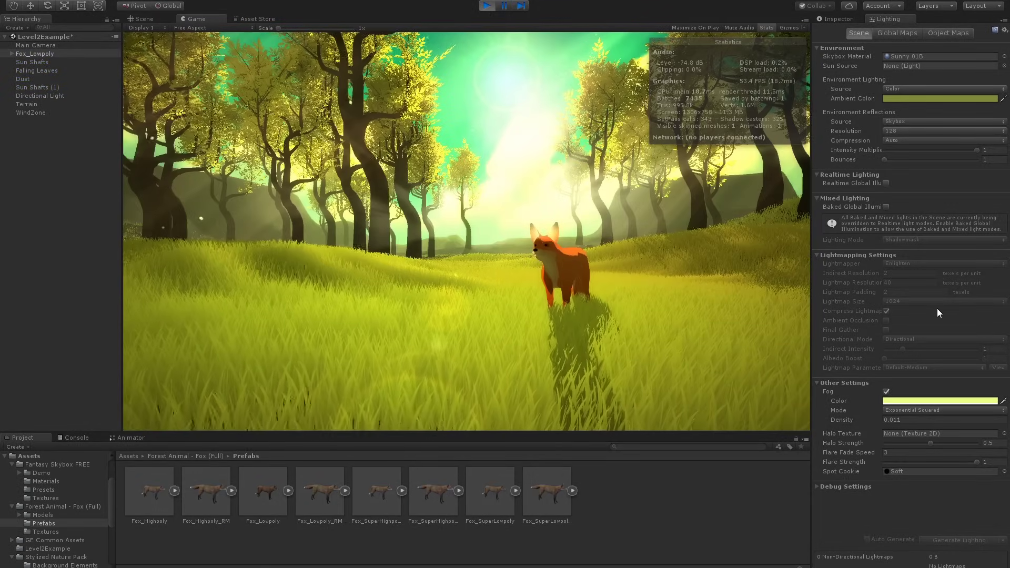